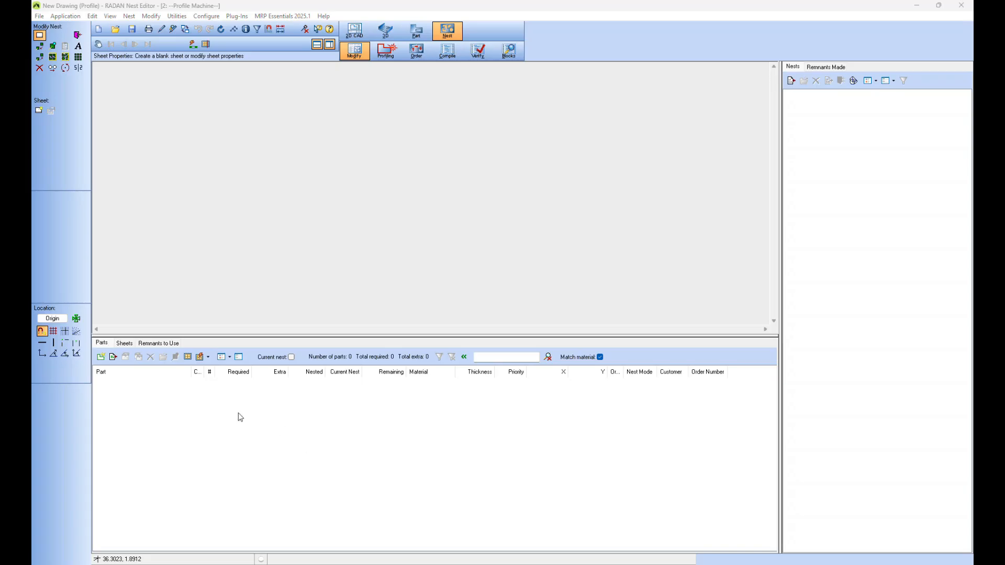
Step: Add the Stage roller kit symbol to the schedule as a kit of parts with a required quantity of 22
{"action": "left_click", "coordinate": [101, 357]}
{"action": "scroll", "coordinate": [438, 349], "scroll_direction": "down", "scroll_amount": 5}
{"action": "left_click", "coordinate": [395, 368]}
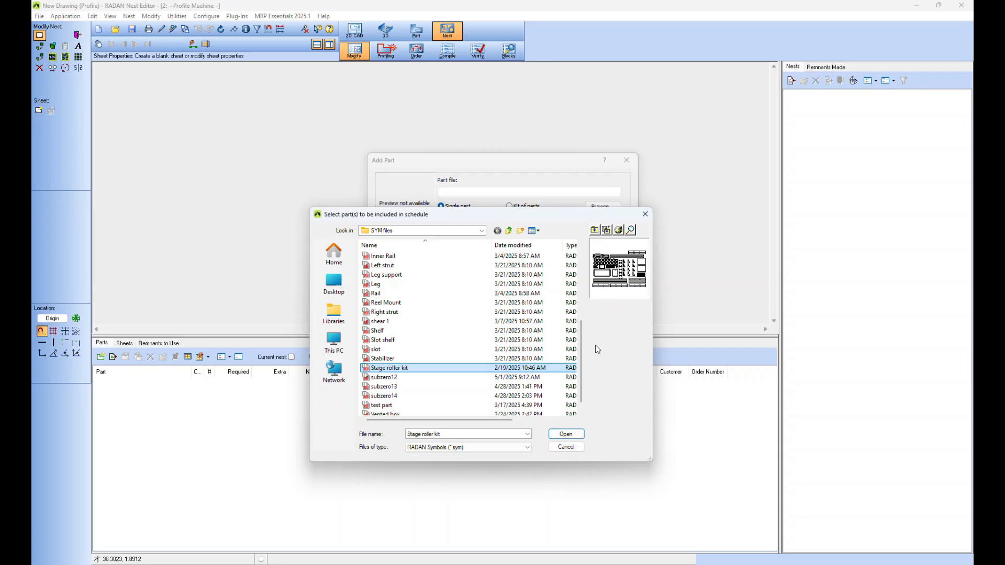
{"action": "left_click", "coordinate": [569, 434]}
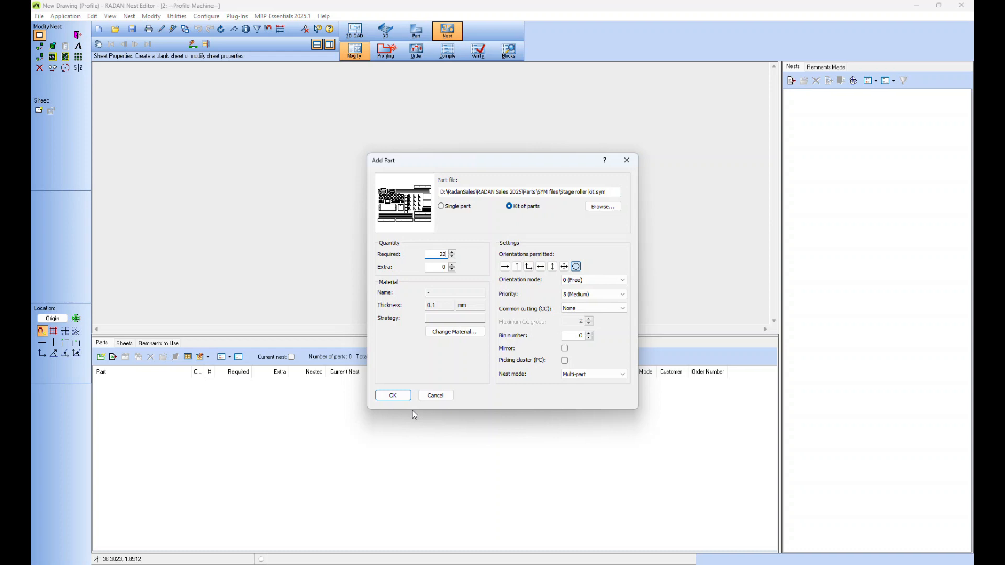
{"action": "left_click", "coordinate": [402, 399]}
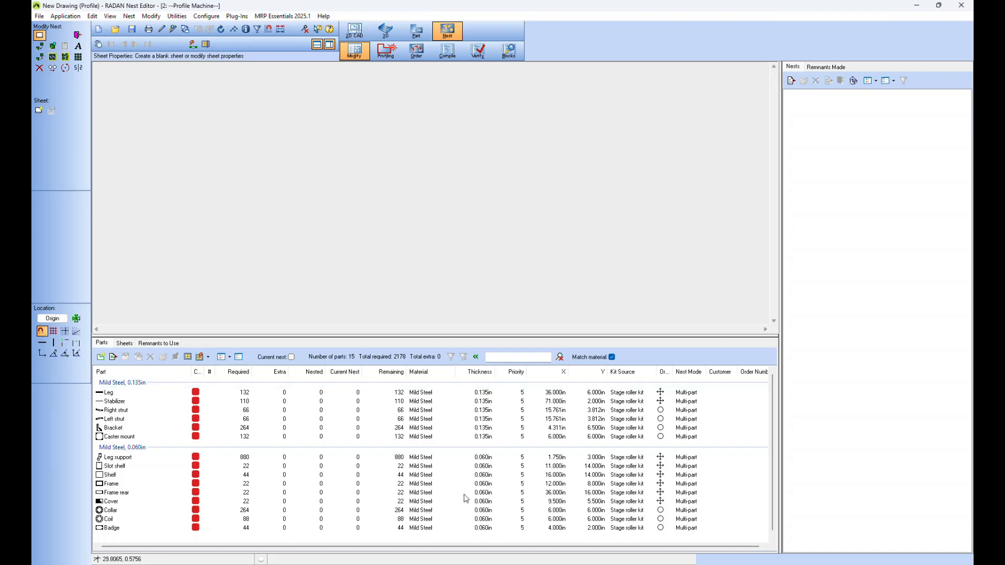
Step: Check the automation settings for multi-part nesting and run the nester on all scheduled parts without saving the current drawing
{"action": "mouse_move", "coordinate": [472, 483]}
{"action": "left_click_drag", "start_coordinate": [354, 338], "coordinate": [355, 348]}
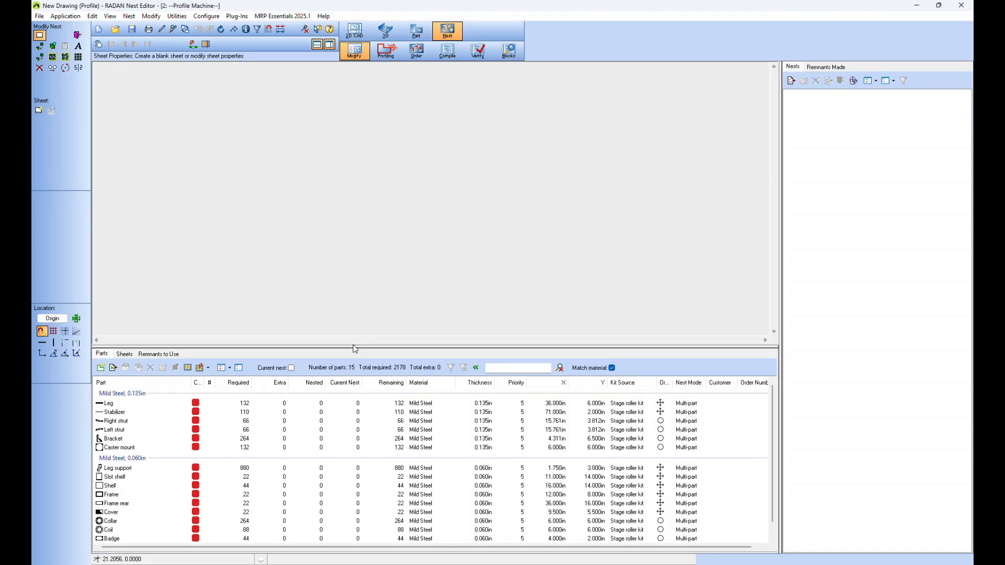
{"action": "left_click", "coordinate": [208, 368]}
{"action": "left_click", "coordinate": [225, 393]}
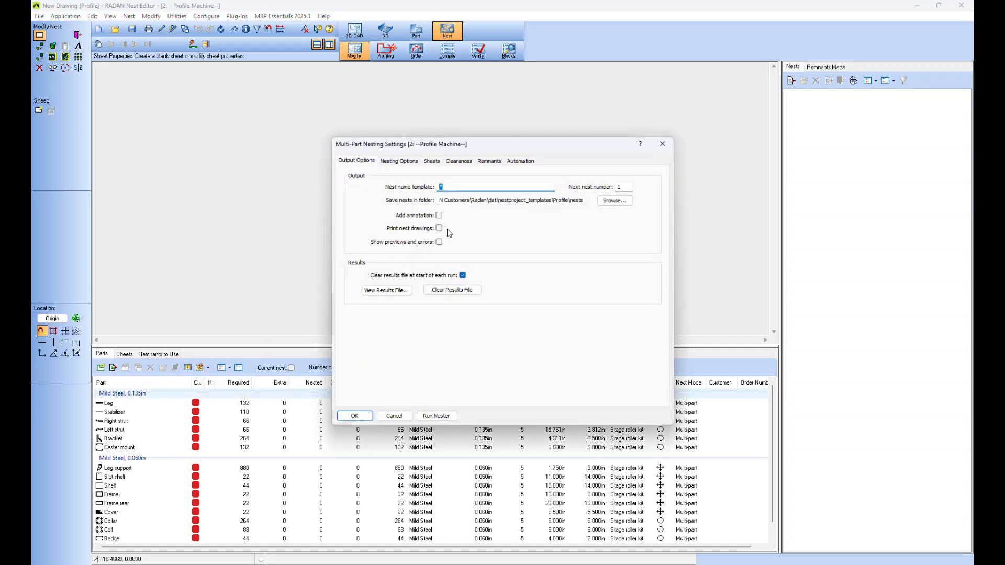
{"action": "left_click", "coordinate": [514, 162]}
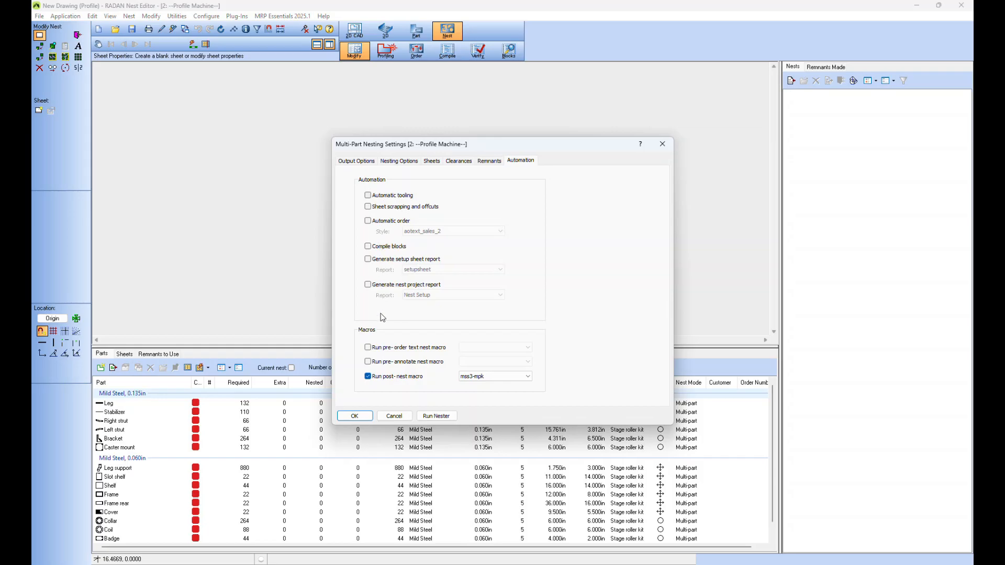
{"action": "left_click", "coordinate": [438, 416]}
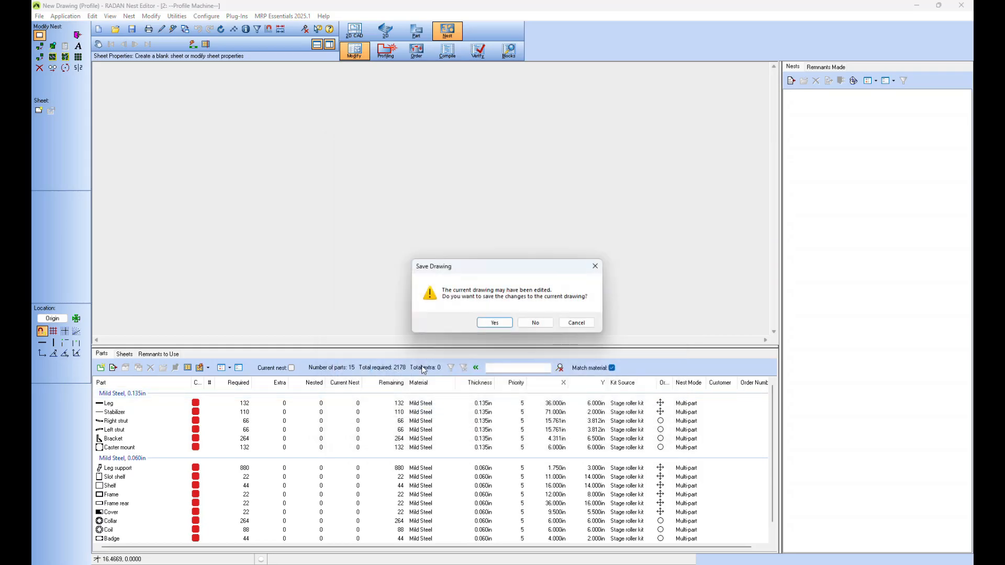
{"action": "left_click", "coordinate": [535, 323]}
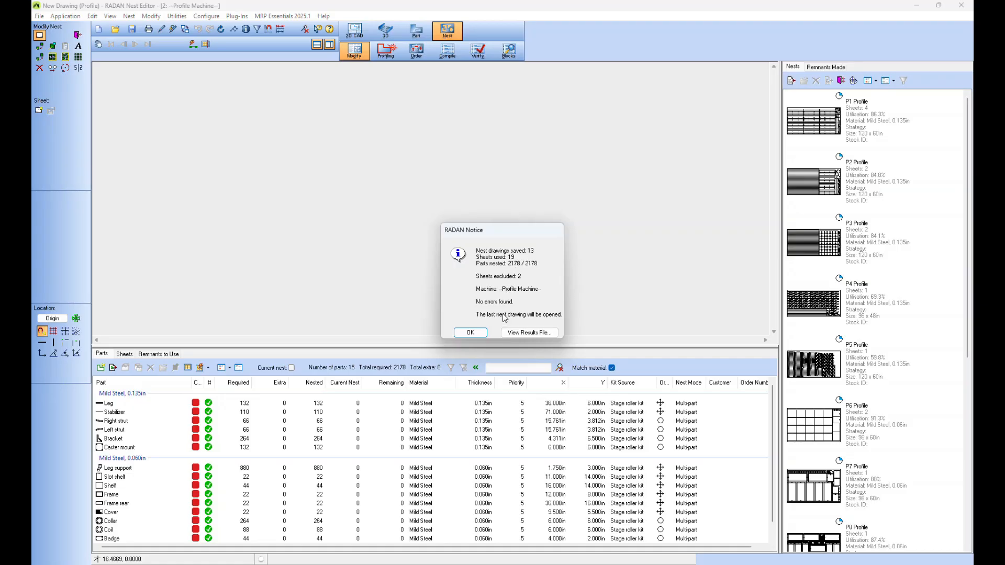
{"action": "left_click", "coordinate": [480, 334]}
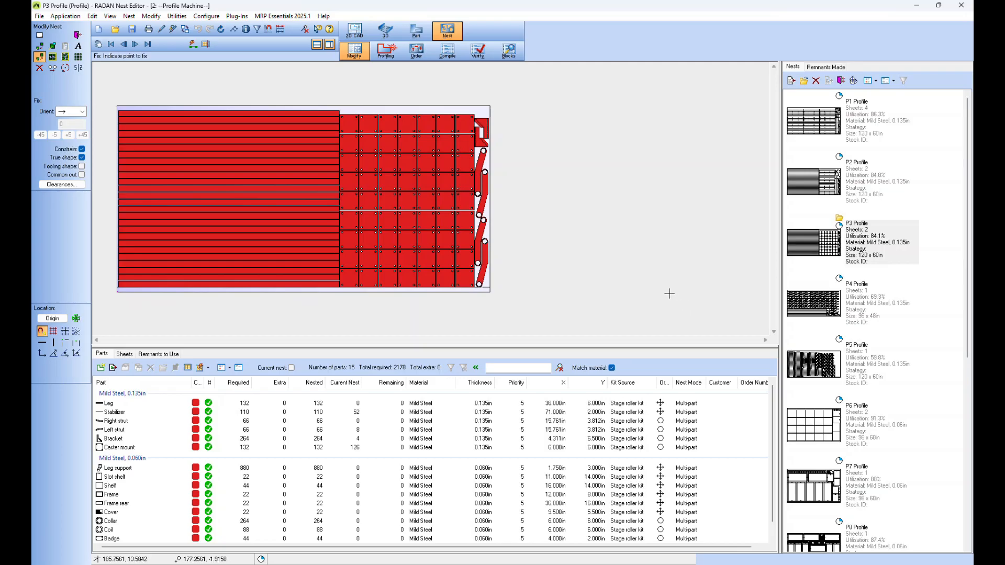
Step: Filter the parts list by "frame rear"
{"action": "left_click", "coordinate": [475, 368]}
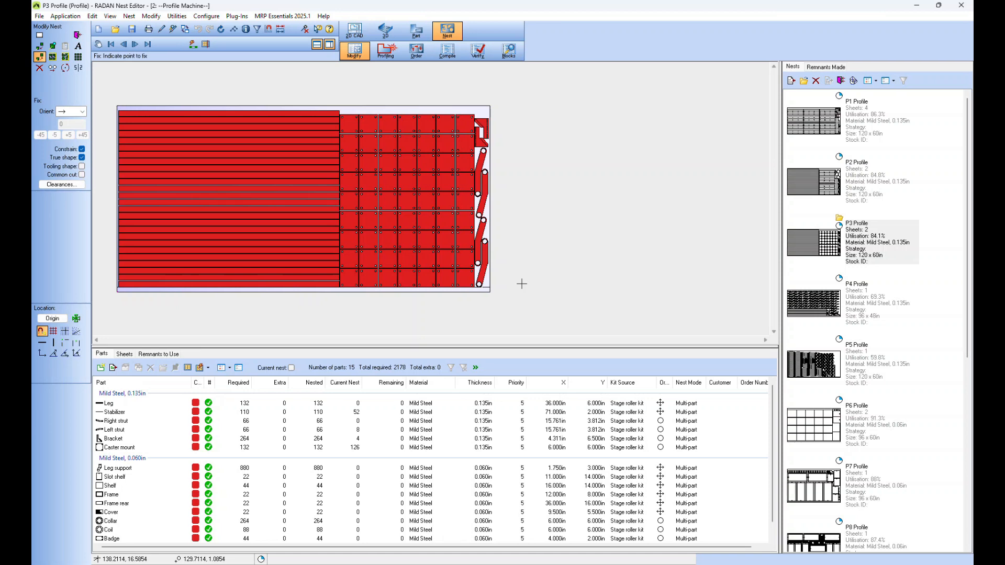
{"action": "left_click", "coordinate": [475, 368]}
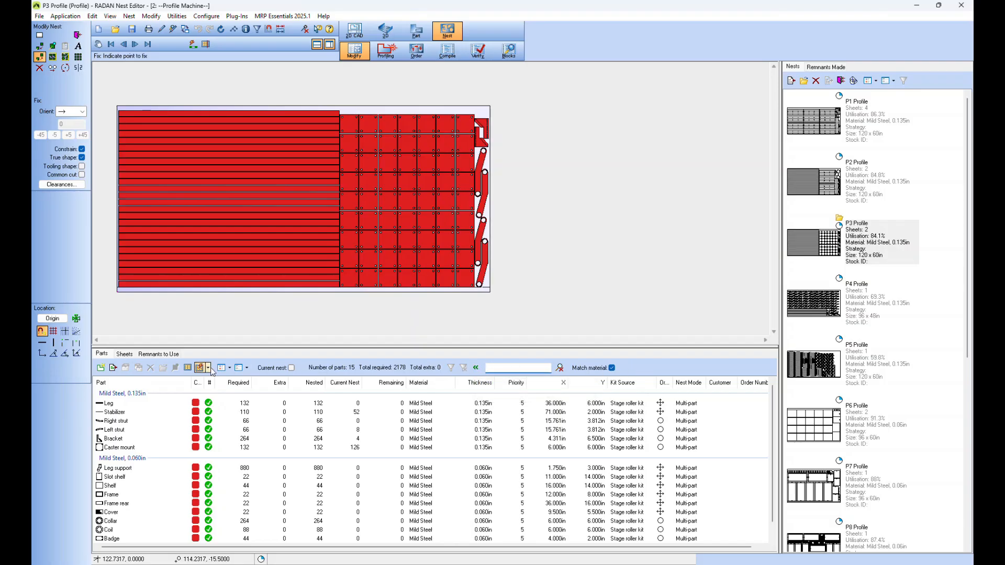
{"action": "left_click", "coordinate": [503, 369]}
{"action": "type", "text": "frame rear"}
{"action": "key", "text": "Return"}
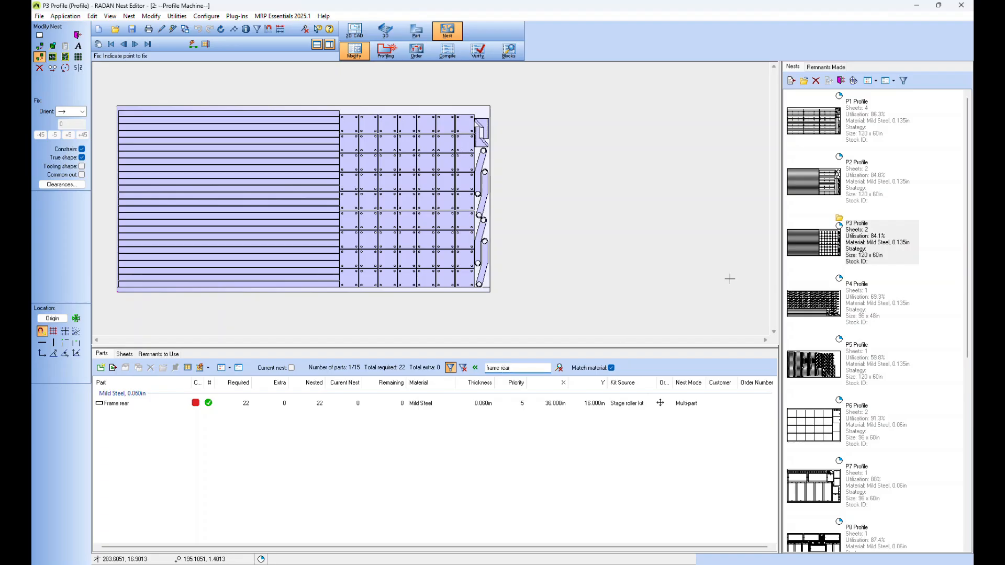
Step: Open the P9 Profile nest from among the nests containing the filtered part, and clear the nest and part filters
{"action": "left_click", "coordinate": [904, 81]}
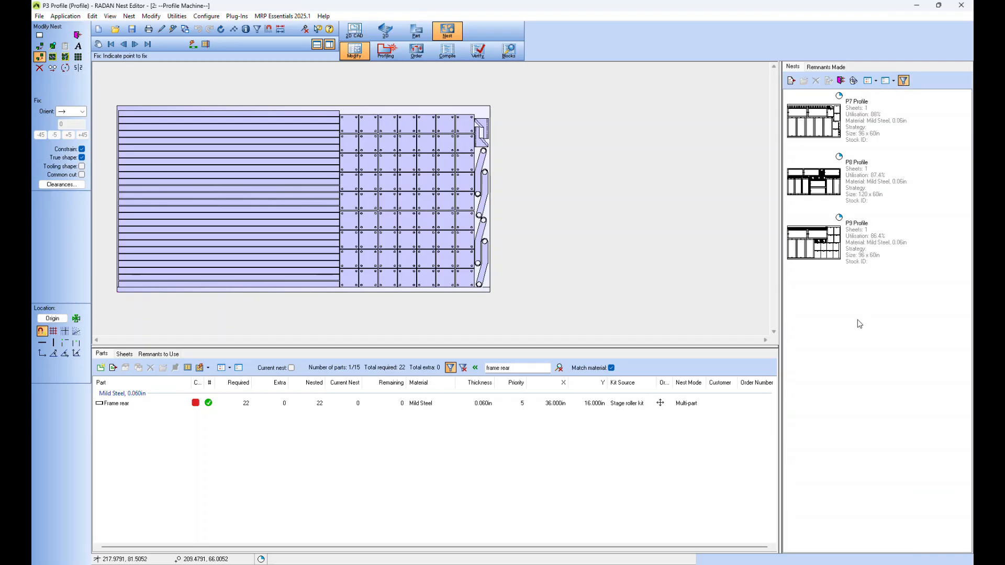
{"action": "double_click", "coordinate": [824, 249]}
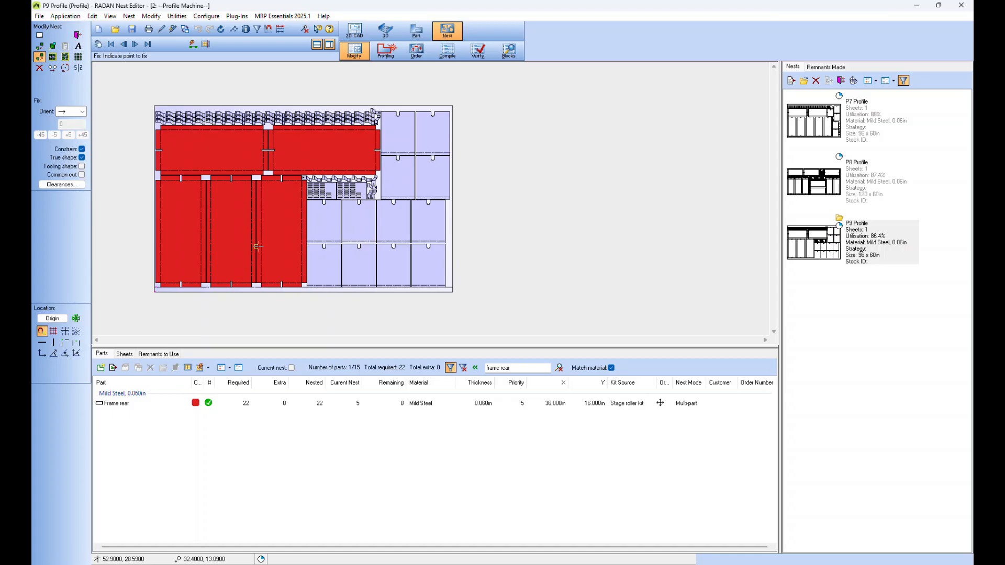
{"action": "left_click", "coordinate": [903, 80]}
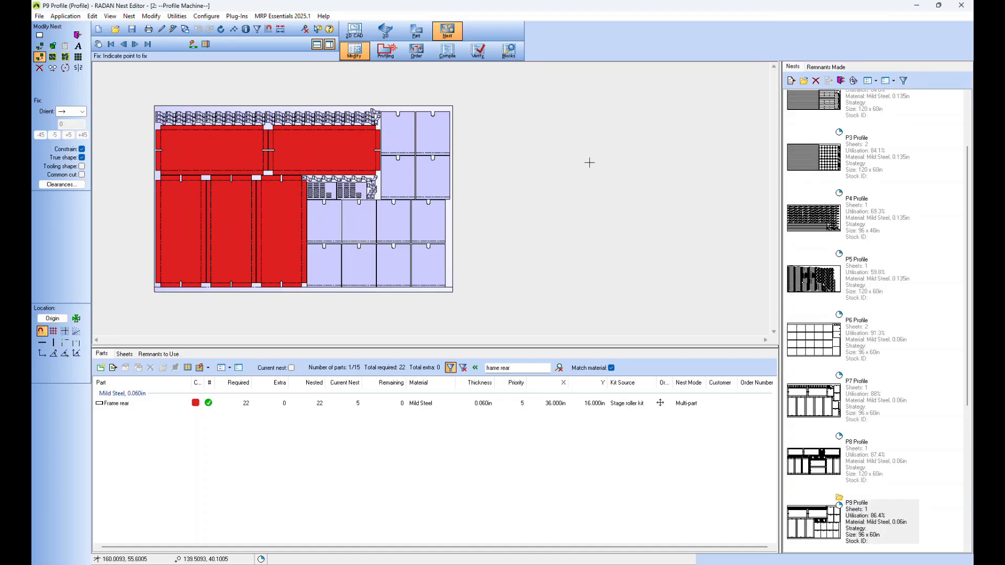
{"action": "left_click", "coordinate": [463, 367]}
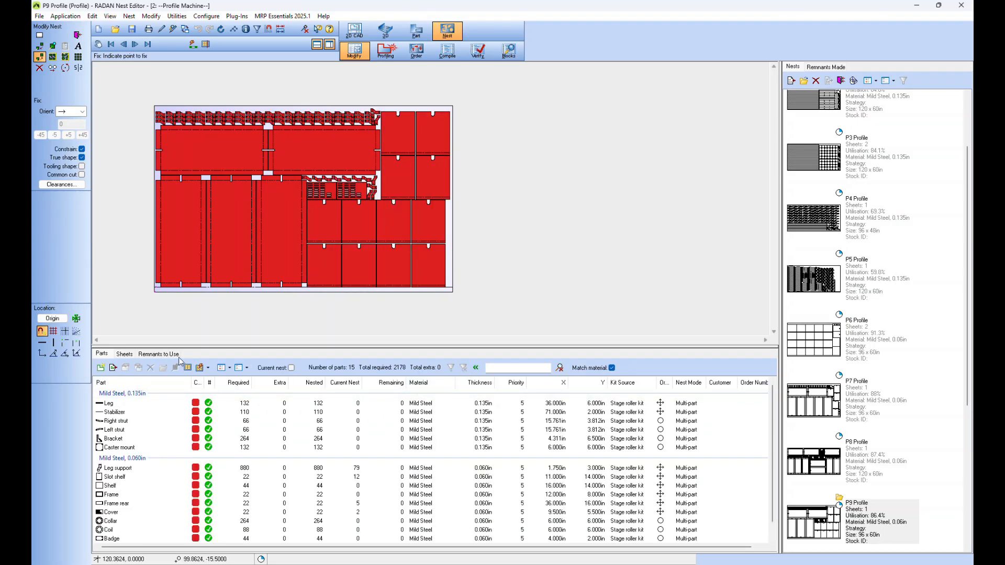
Step: Import the Frame rear symbol as a remnant sheet to use
{"action": "left_click", "coordinate": [174, 354]}
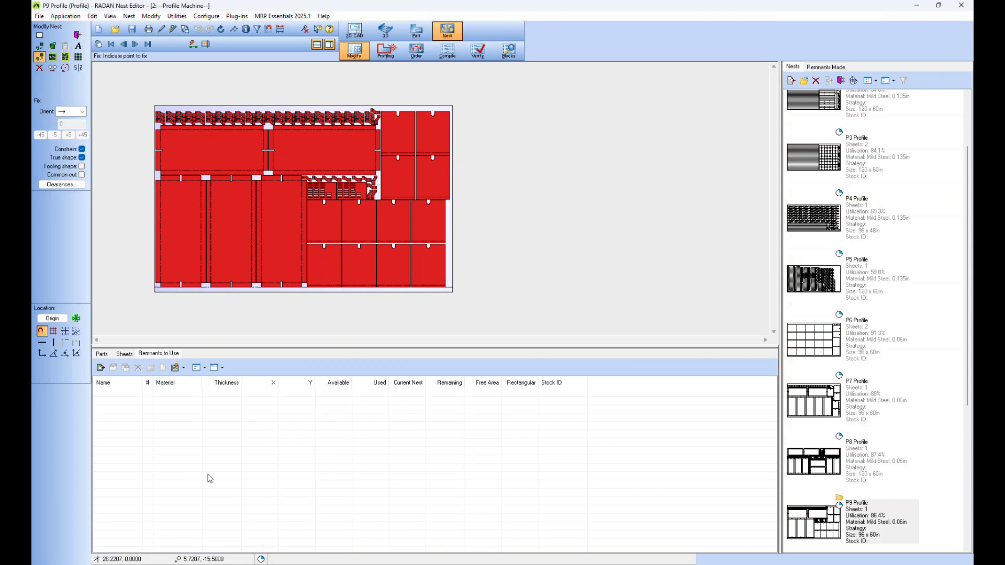
{"action": "left_click", "coordinate": [101, 368]}
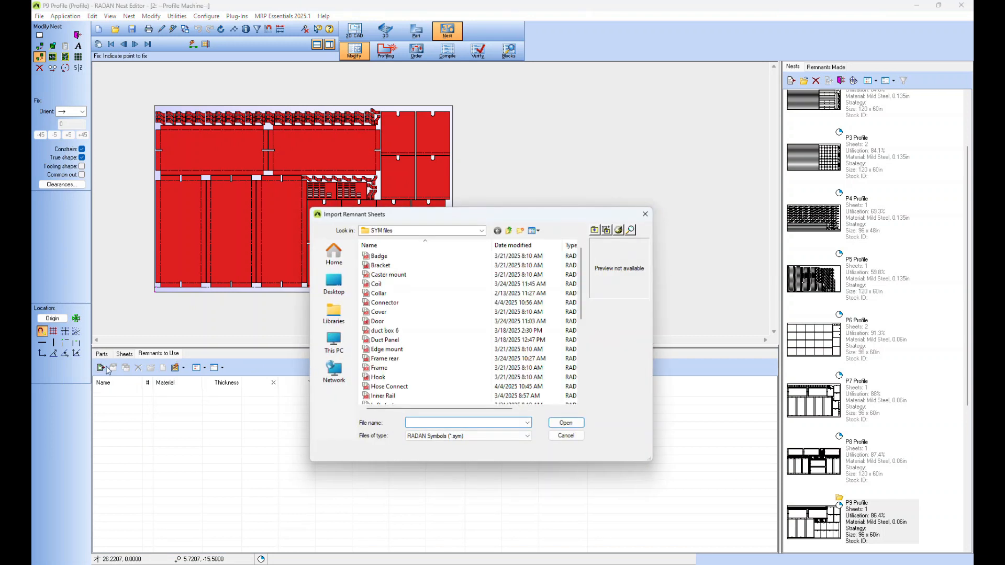
{"action": "left_click", "coordinate": [405, 360]}
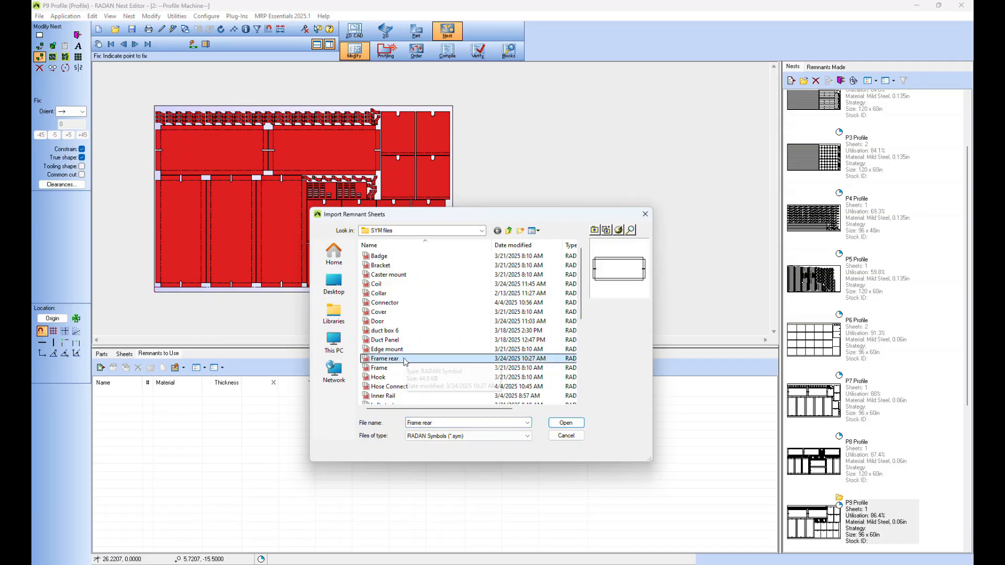
{"action": "left_click", "coordinate": [567, 423]}
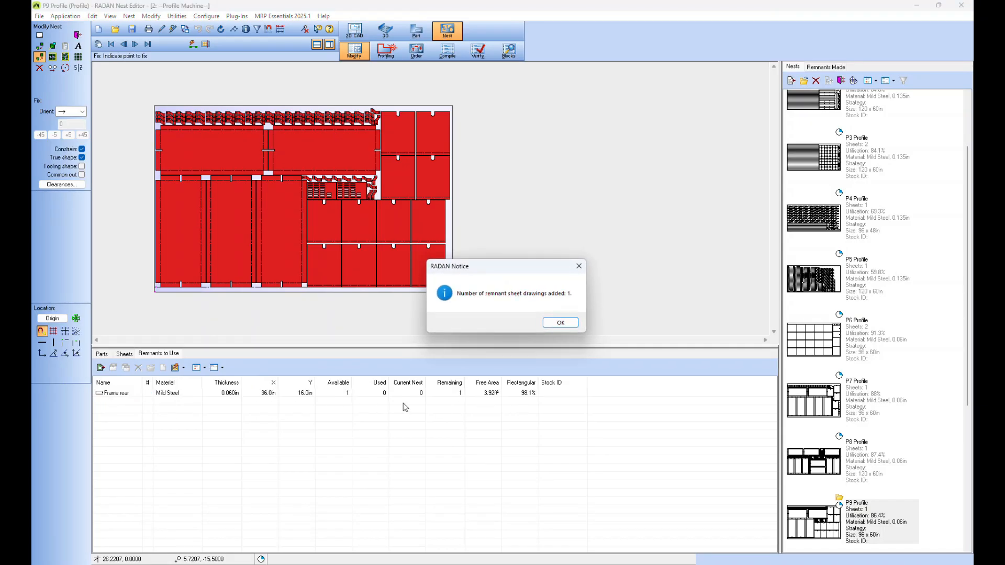
{"action": "left_click", "coordinate": [574, 323]}
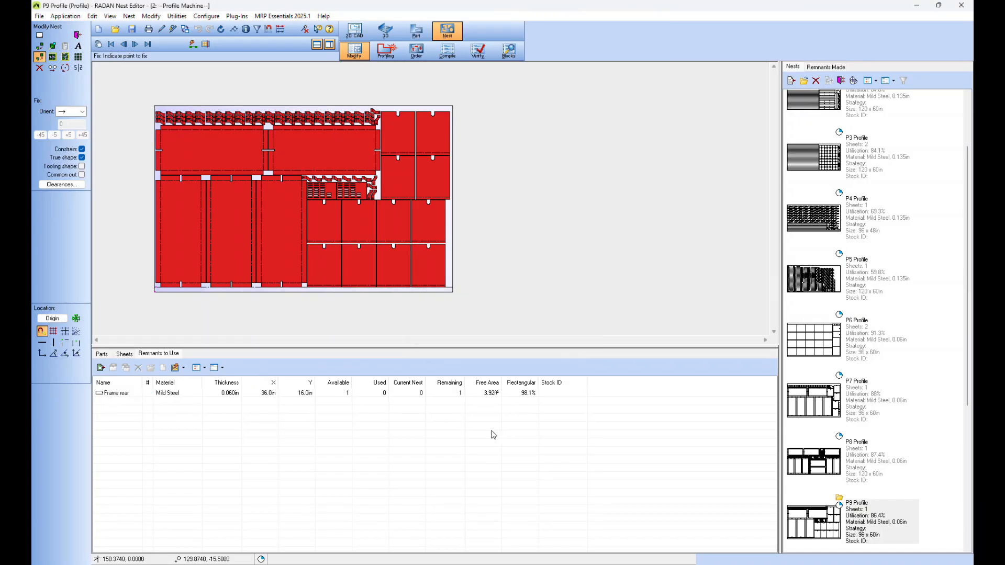
Step: Set the Frame rear remnant's number of sheets to 5 and create a new nest drawing from the remnant
{"action": "right_click", "coordinate": [305, 400]}
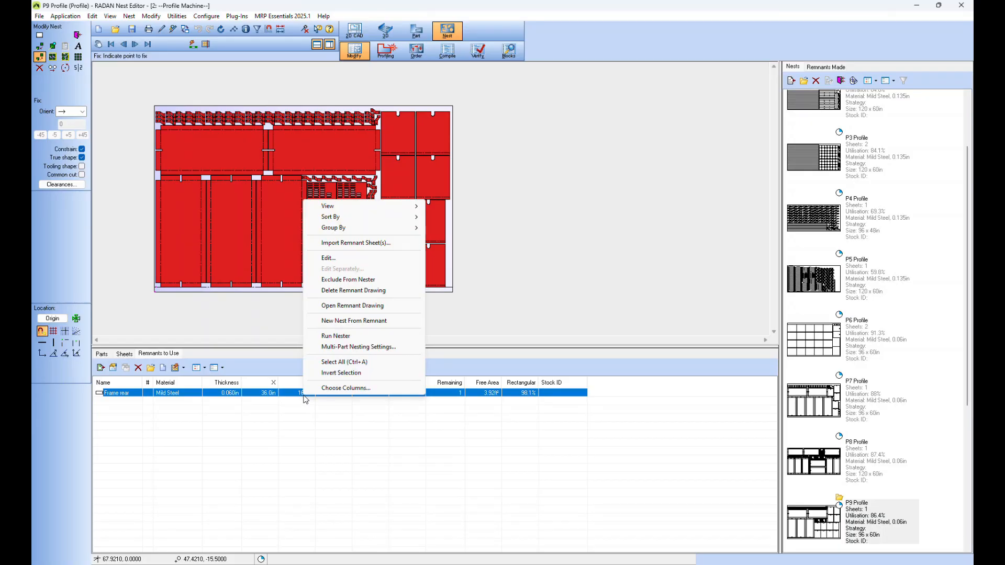
{"action": "left_click", "coordinate": [331, 258]}
{"action": "double_click", "coordinate": [475, 337]}
{"action": "type", "text": "5"}
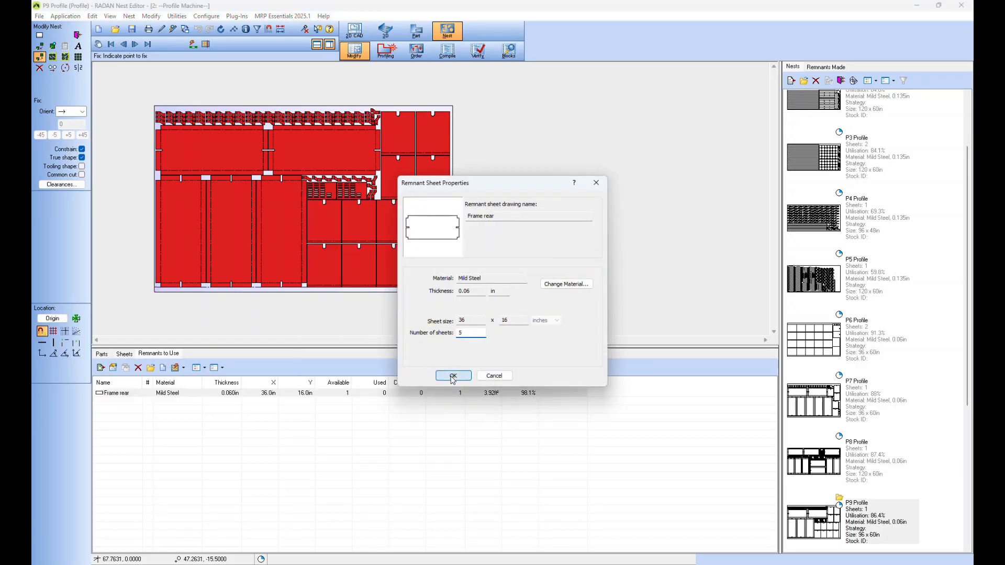
{"action": "left_click", "coordinate": [454, 376]}
{"action": "double_click", "coordinate": [126, 392]}
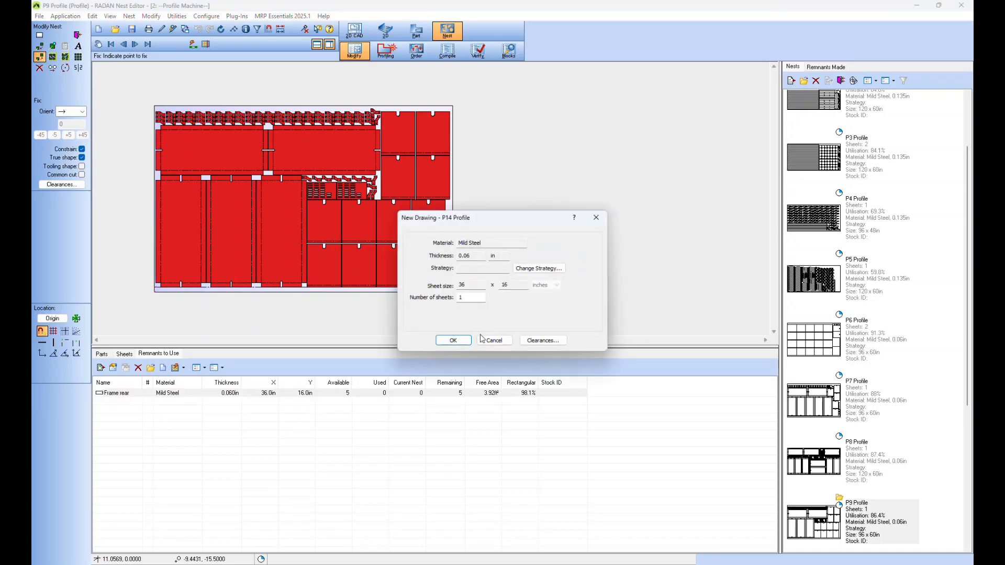
{"action": "left_click", "coordinate": [452, 341]}
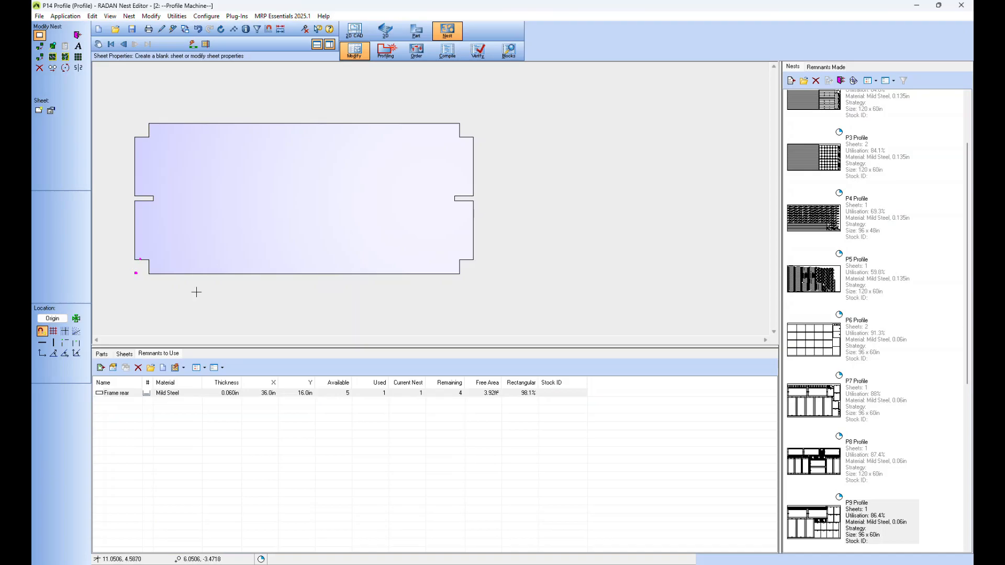
Step: Fill the whole Frame rear remnant sheet with Badge parts using Window Nest
{"action": "left_click", "coordinate": [102, 354]}
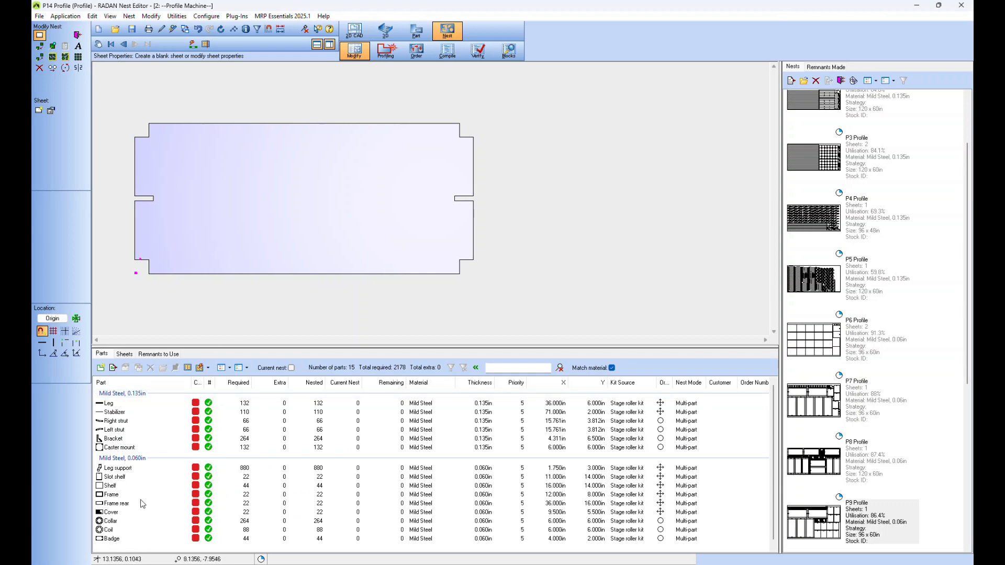
{"action": "left_click", "coordinate": [107, 504]}
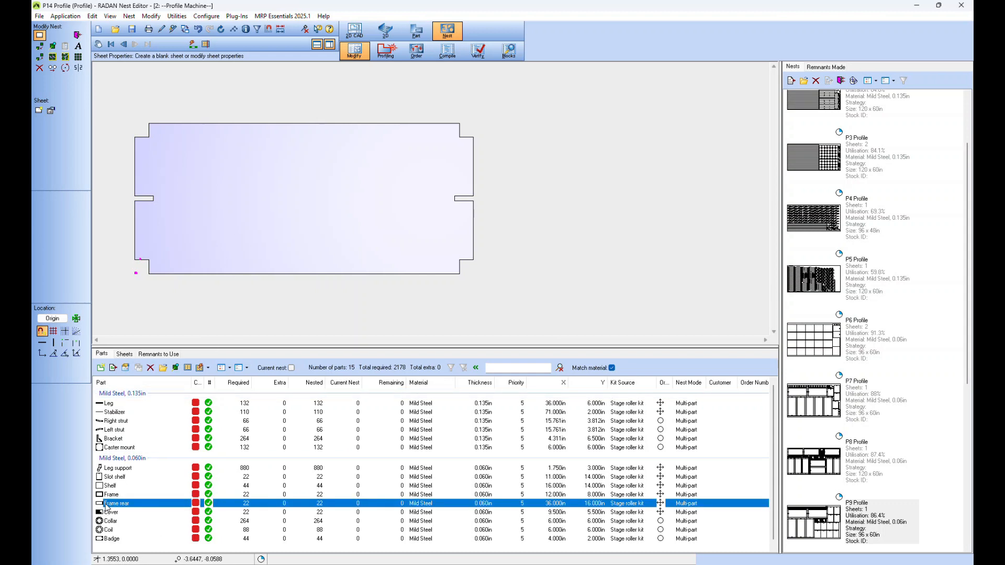
{"action": "left_click_drag", "start_coordinate": [112, 540], "coordinate": [220, 228]}
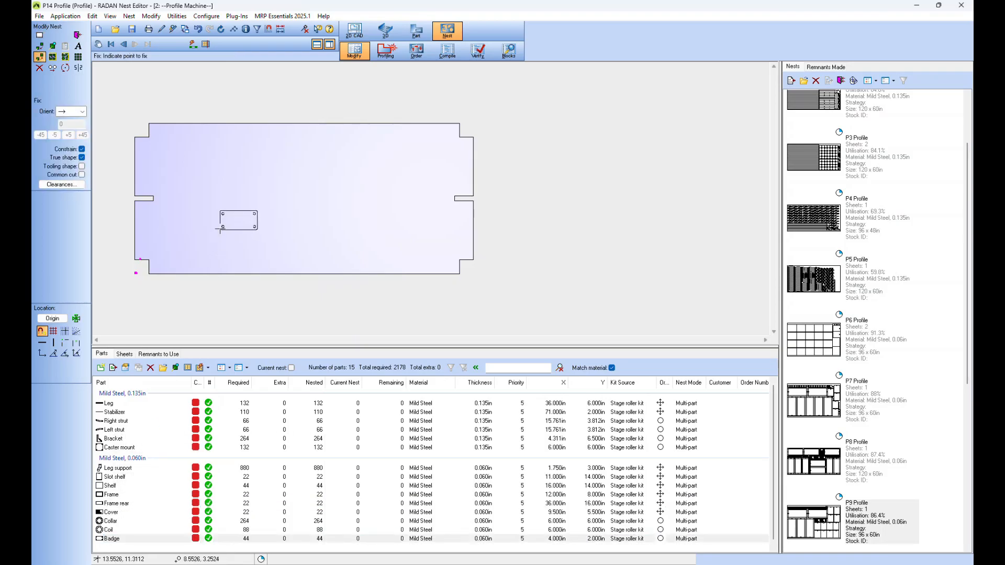
{"action": "left_click", "coordinate": [53, 56]}
{"action": "left_click_drag", "start_coordinate": [121, 112], "coordinate": [495, 287]}
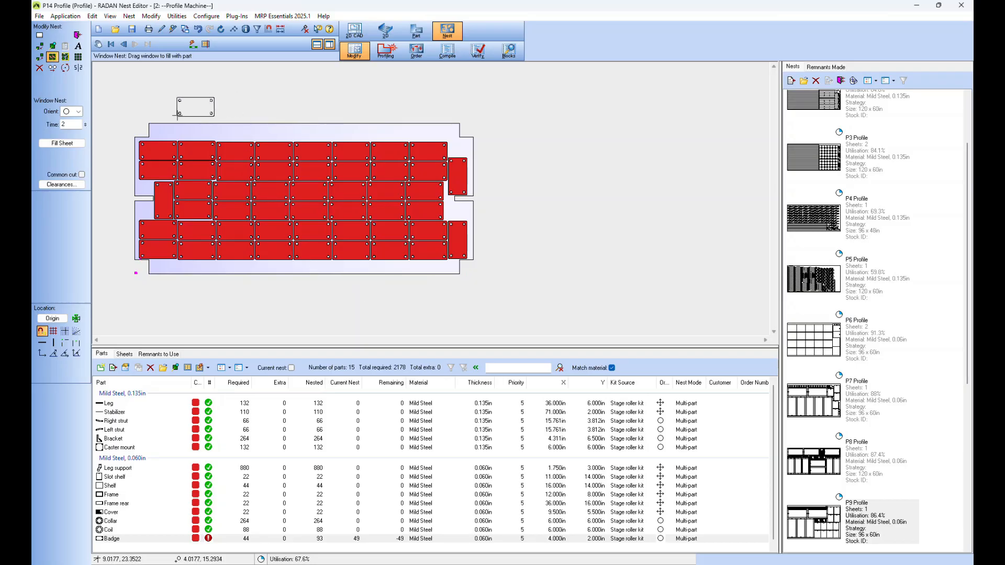
Step: Set the number of sheets to 5 in the Badge nest's sheet properties
{"action": "left_click", "coordinate": [52, 68]}
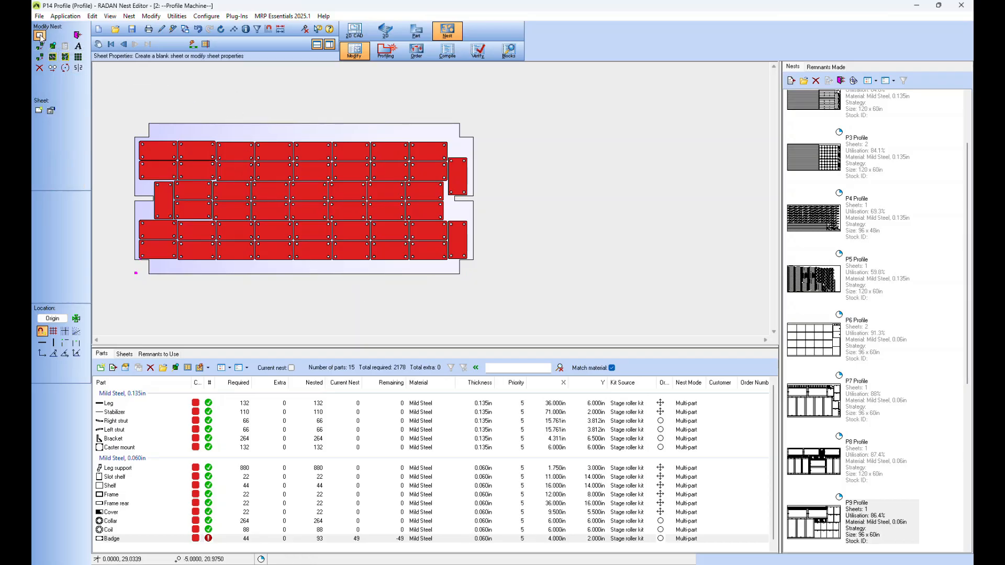
{"action": "left_click", "coordinate": [51, 111]}
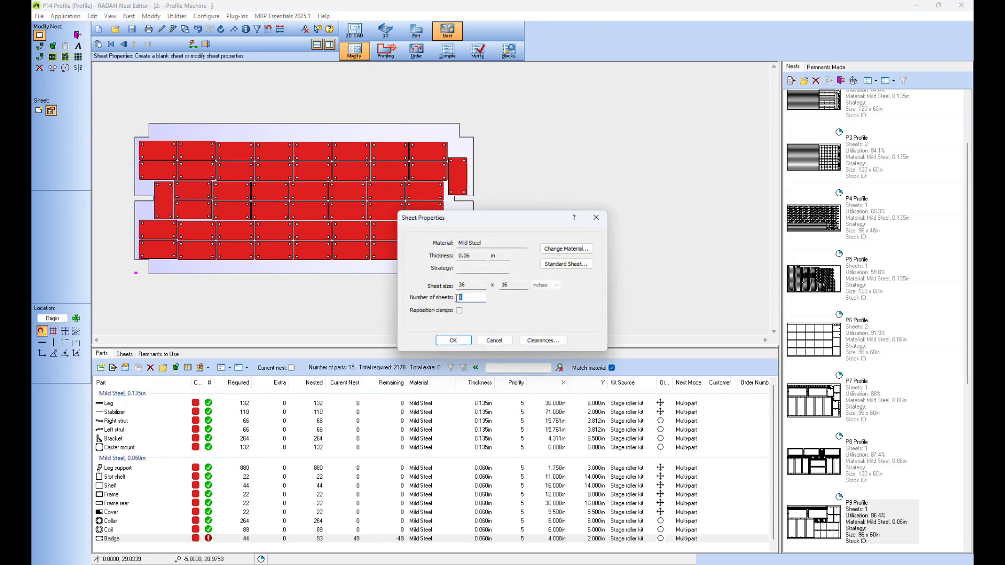
{"action": "left_click", "coordinate": [451, 340]}
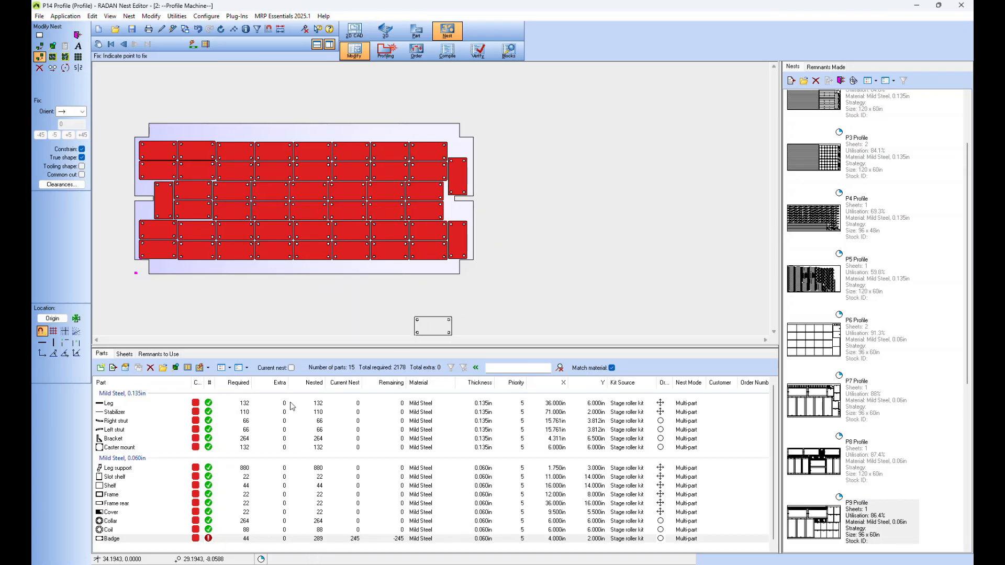
Step: Save the Badge nest drawing to the nest project
{"action": "left_click", "coordinate": [134, 29]}
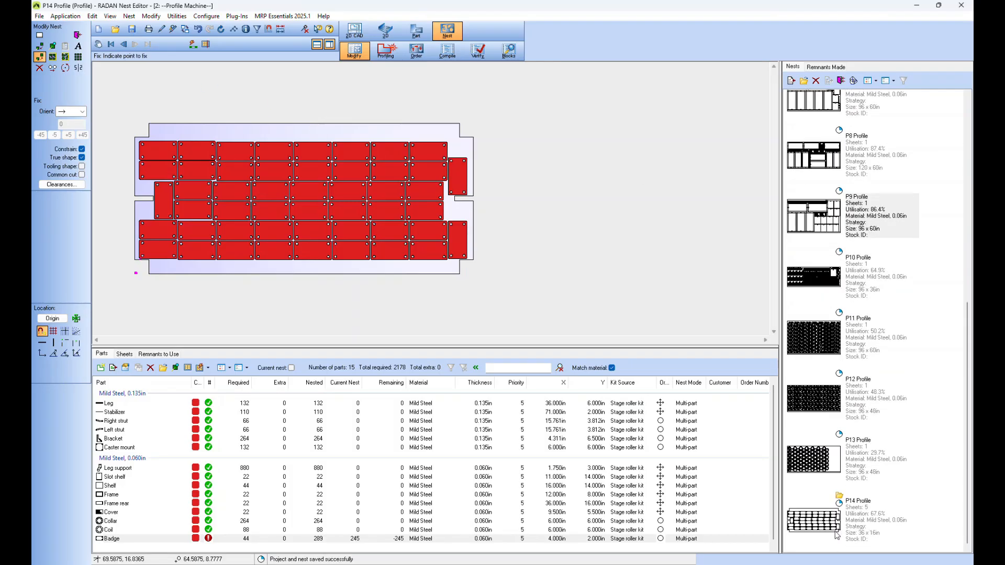
{"action": "mouse_move", "coordinate": [843, 533]}
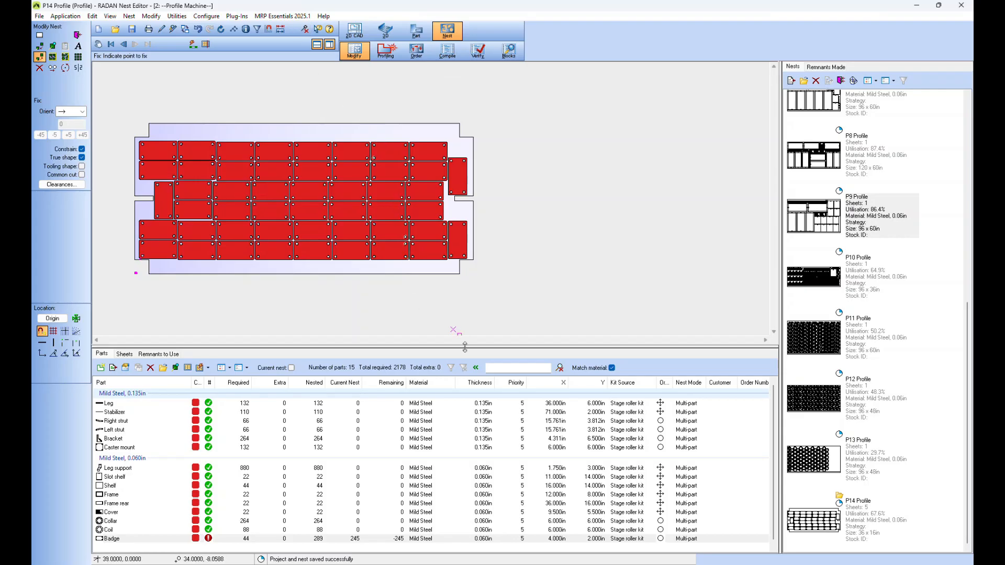
{"action": "left_click_drag", "start_coordinate": [464, 344], "coordinate": [464, 371]}
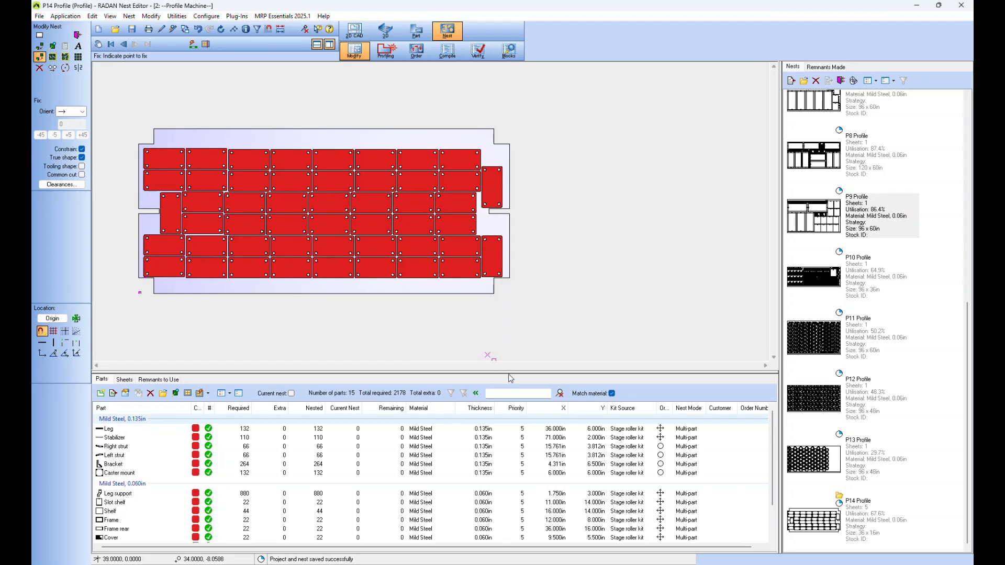
Step: Review the full parts list for the nested quantities, and filter it by the part name "frame rear"
{"action": "left_click_drag", "start_coordinate": [509, 371], "coordinate": [471, 148]}
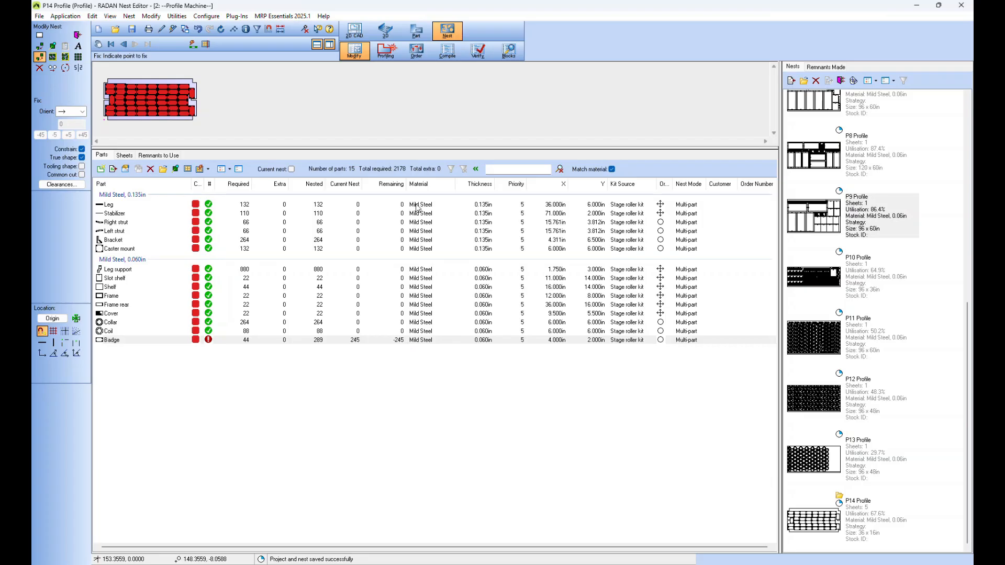
{"action": "left_click_drag", "start_coordinate": [419, 149], "coordinate": [481, 367]}
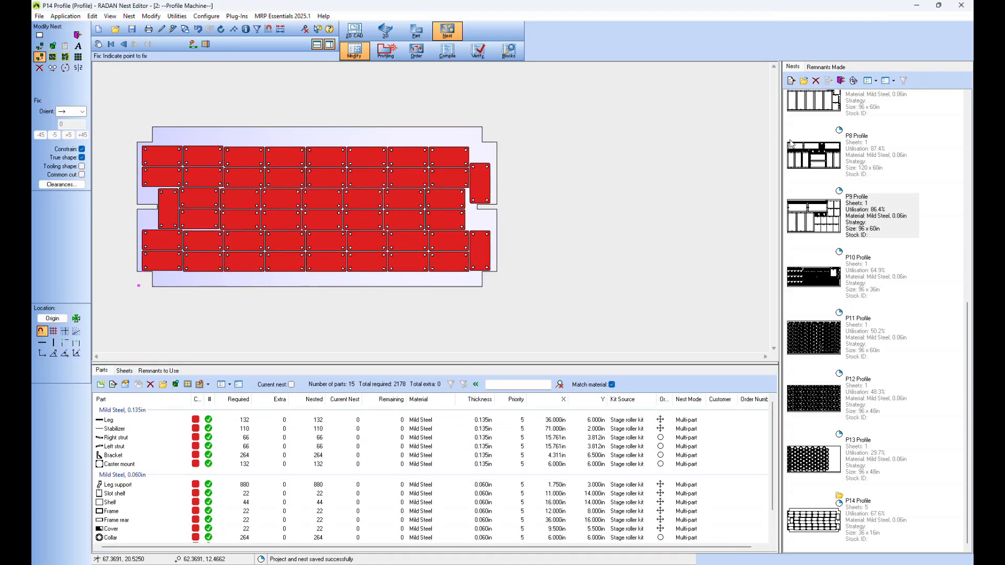
{"action": "left_click", "coordinate": [514, 387]}
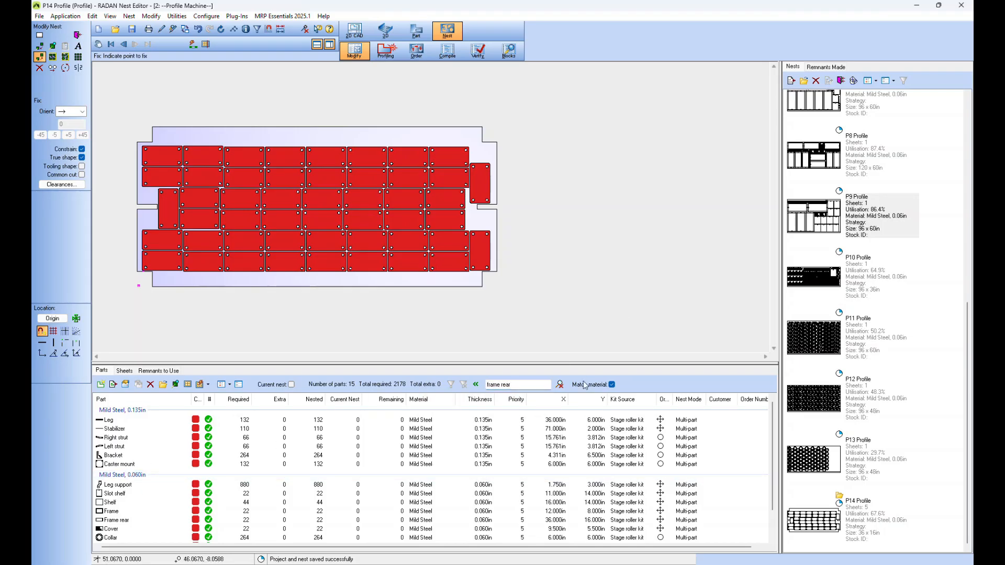
{"action": "key", "text": "Return"}
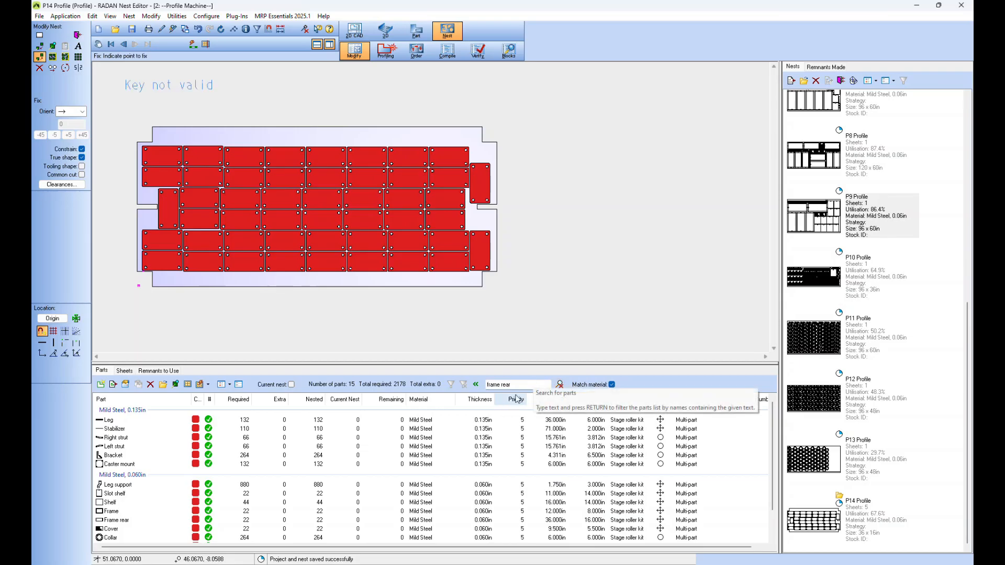
{"action": "left_click", "coordinate": [515, 384]}
{"action": "key", "text": "Return"}
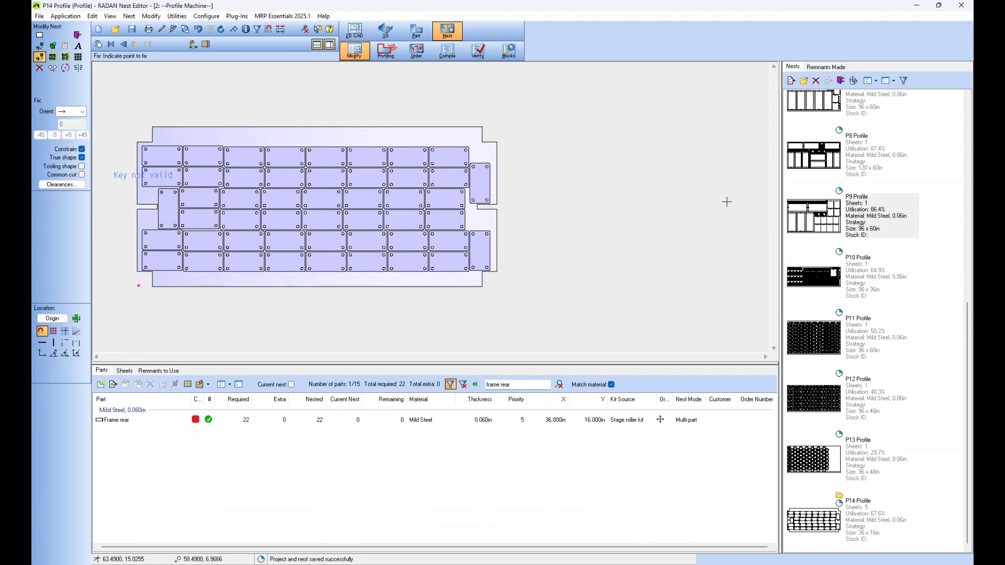
Step: Filter the nests list to only the nests that contain the Frame rear part, comparing it with the unfiltered list
{"action": "left_click", "coordinate": [904, 81]}
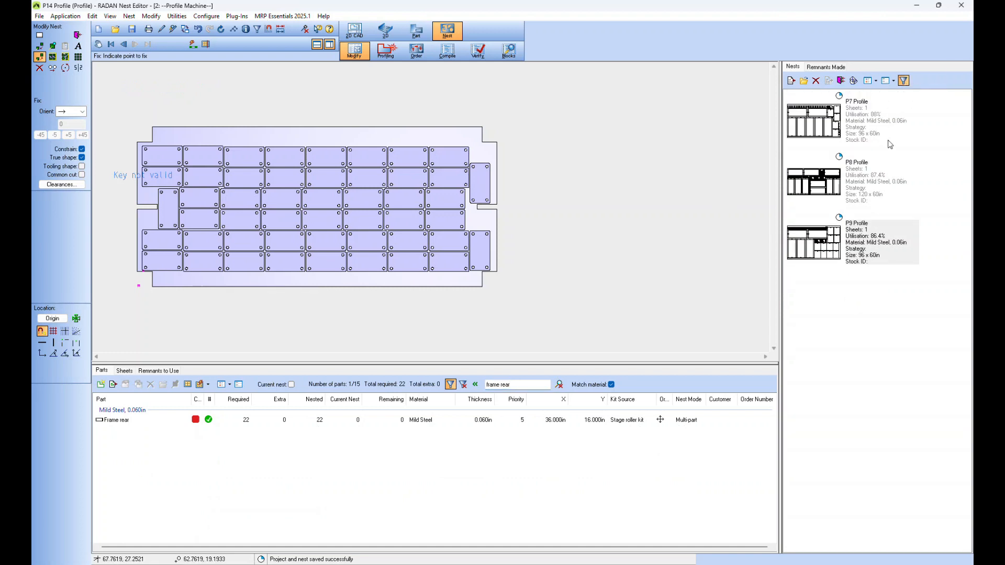
{"action": "left_click", "coordinate": [903, 80]}
{"action": "left_click_drag", "start_coordinate": [966, 213], "coordinate": [966, 145]}
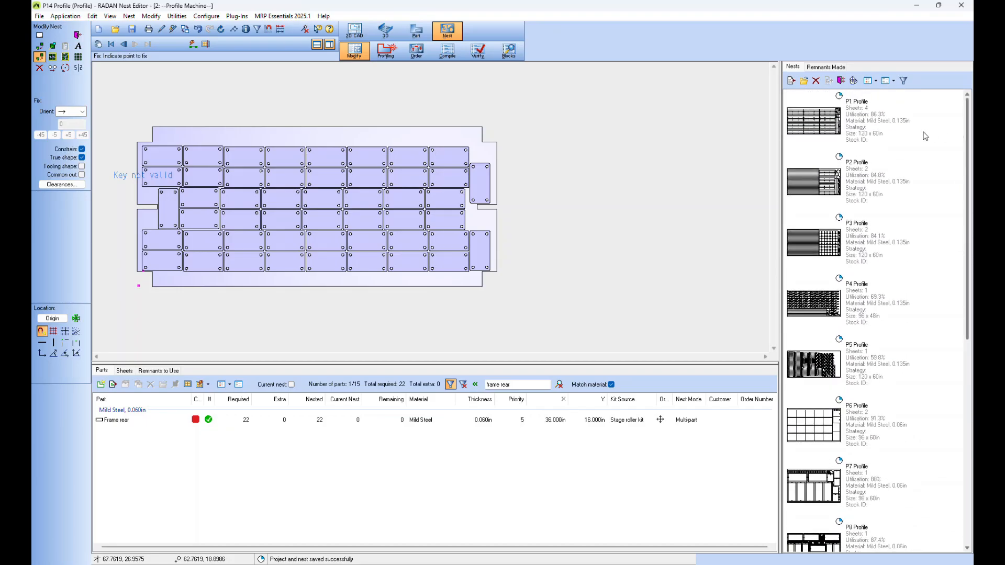
{"action": "left_click", "coordinate": [904, 81]}
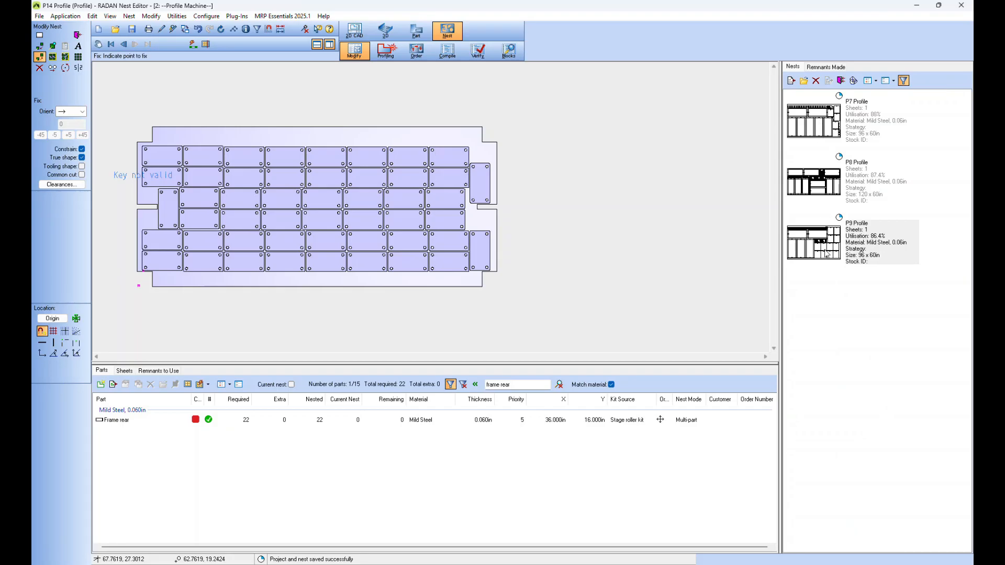